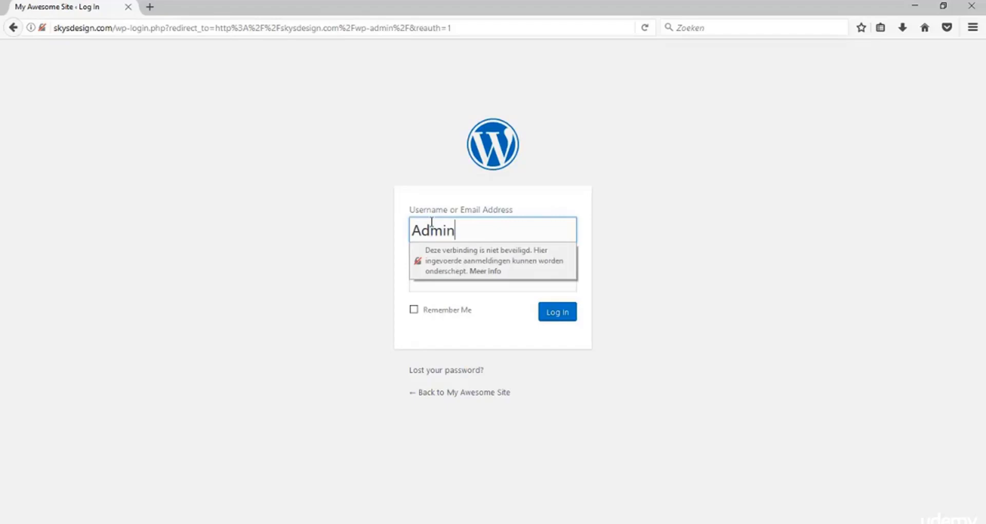
# Enter the account password to log in to the site's admin area and save the login in the browser.
pyautogui.click(436, 286)
pyautogui.hotkey('ctrl', 'v')
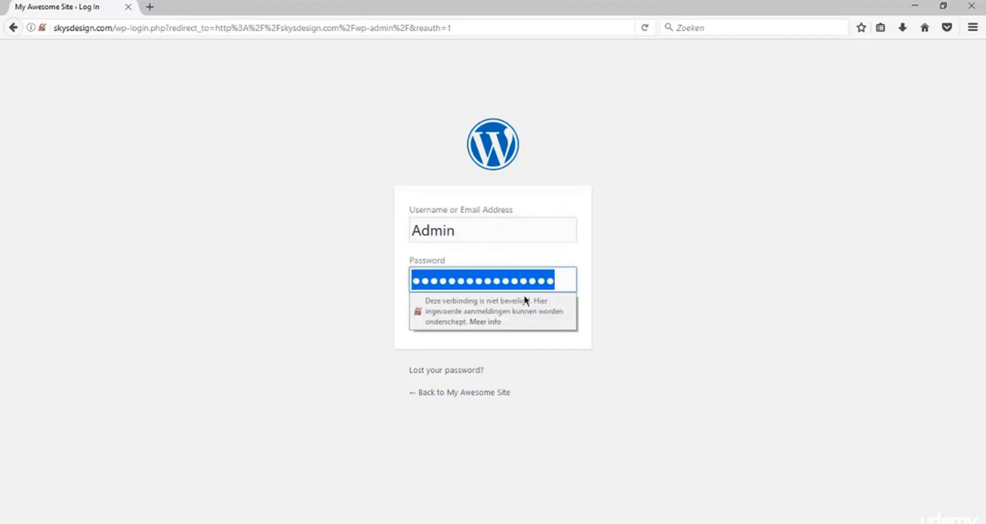
pyautogui.click(560, 315)
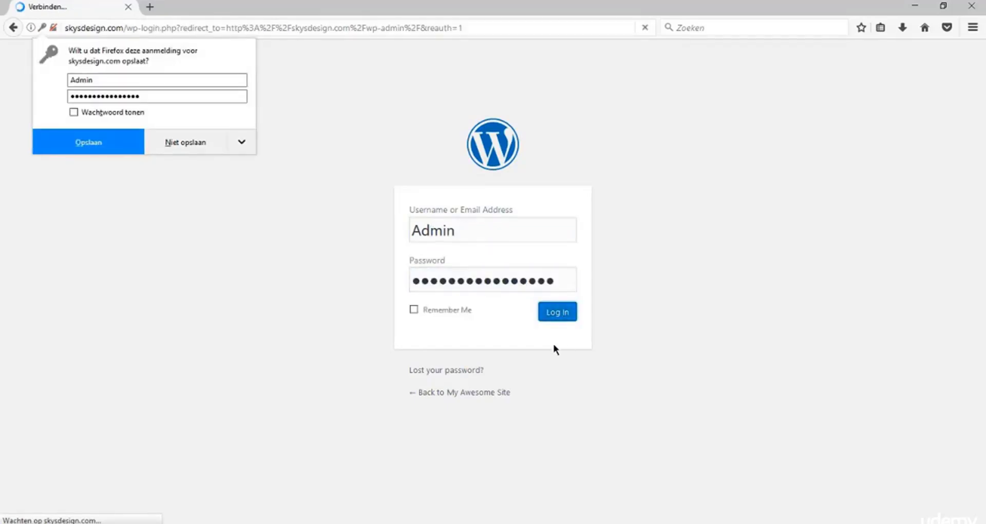
pyautogui.click(131, 146)
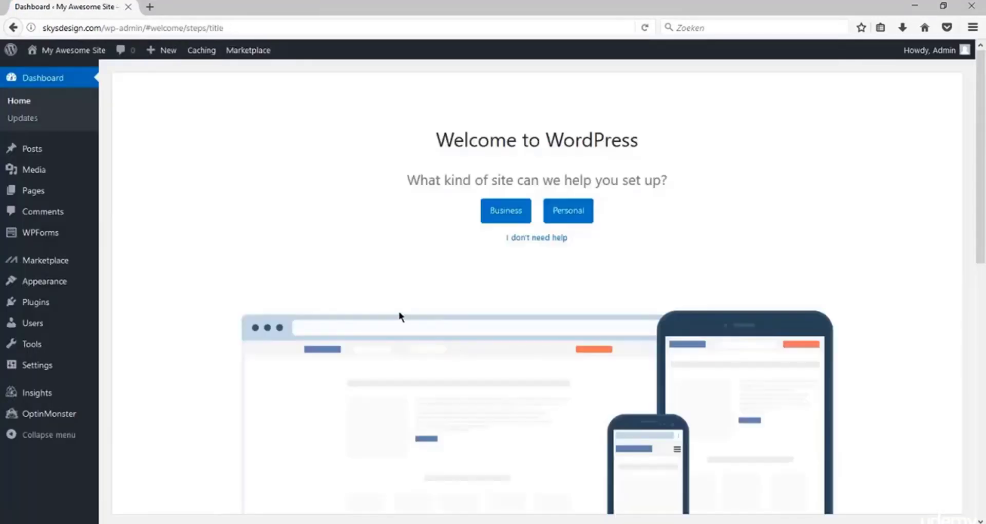
# Open the site's installed themes page and arrange the browser as a smaller window beside the desktop's theme zip file.
pyautogui.moveTo(72, 285)
pyautogui.click(116, 287)
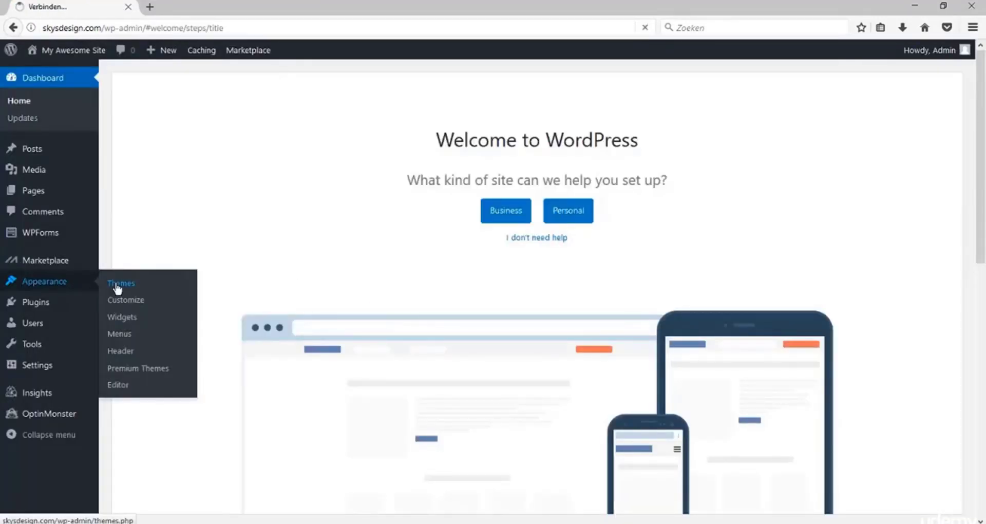
pyautogui.click(942, 7)
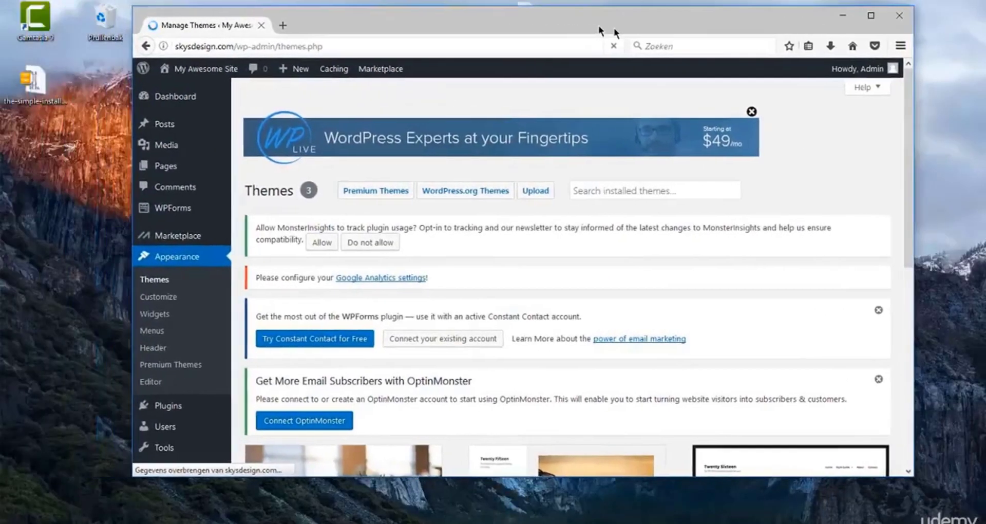
pyautogui.moveTo(599, 25); pyautogui.dragTo(669, 17)
pyautogui.moveTo(978, 145); pyautogui.dragTo(978, 188)
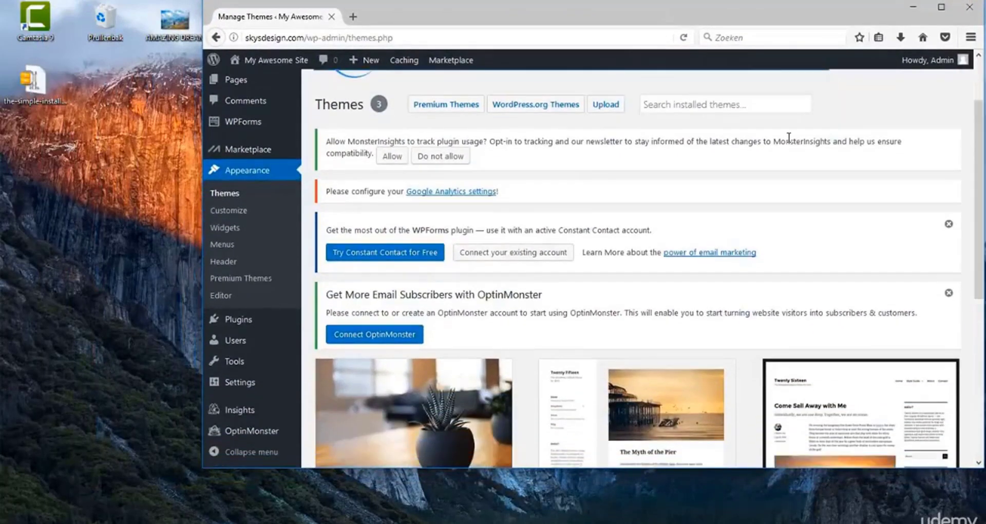
# Open the form for uploading a theme in .zip format.
pyautogui.click(606, 105)
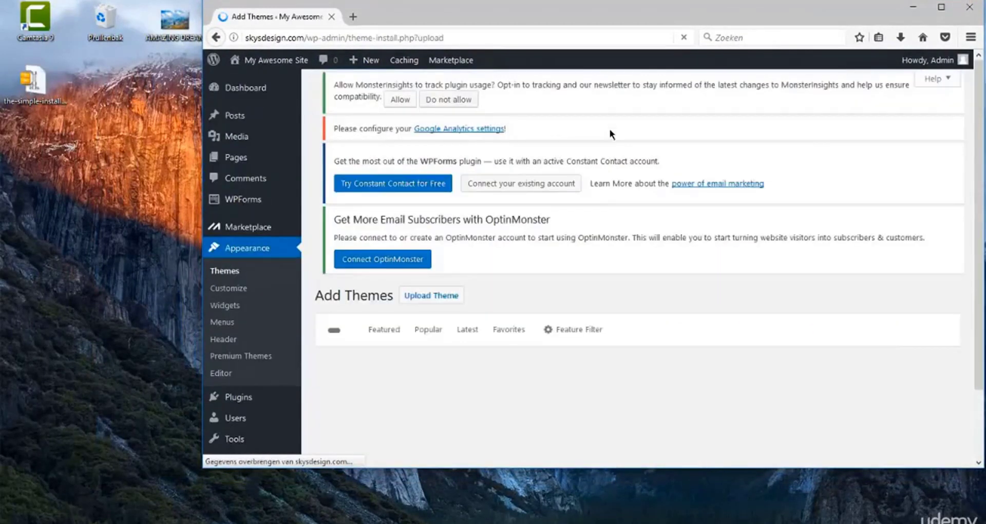
pyautogui.moveTo(978, 216); pyautogui.dragTo(977, 126)
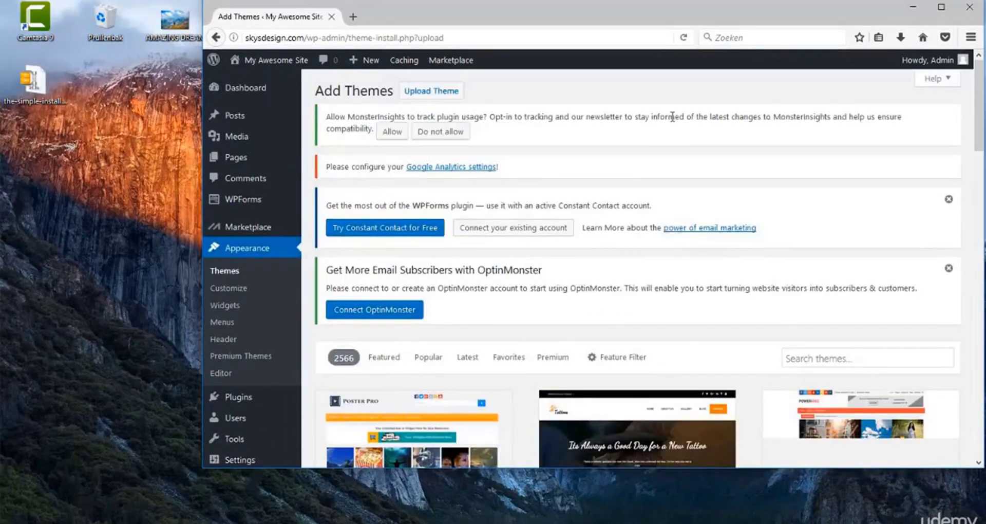
pyautogui.click(454, 92)
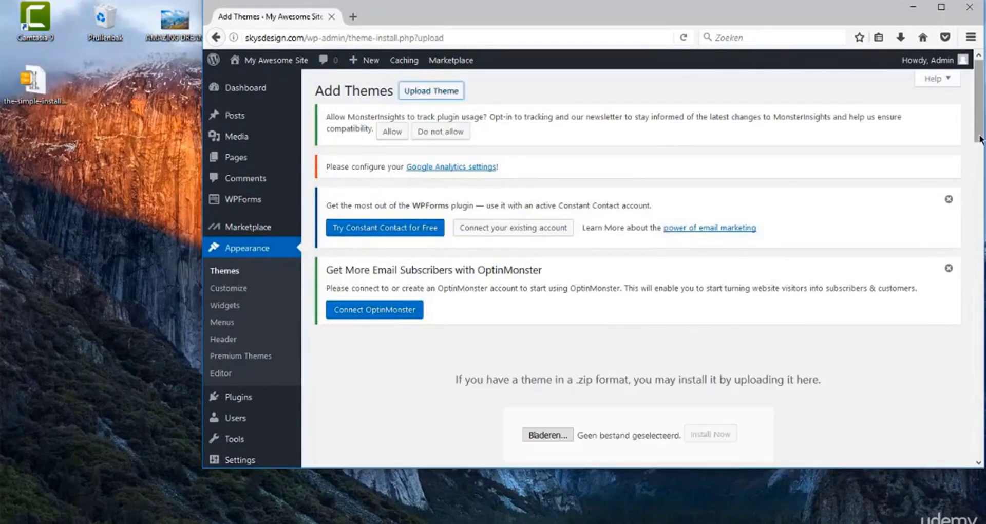
# Supply the-simple-installation.zip from the desktop as the theme file, install it, and maximize the browser window.
pyautogui.moveTo(979, 136); pyautogui.dragTo(979, 148)
pyautogui.click(41, 98)
pyautogui.moveTo(41, 97); pyautogui.dragTo(629, 374)
pyautogui.click(702, 375)
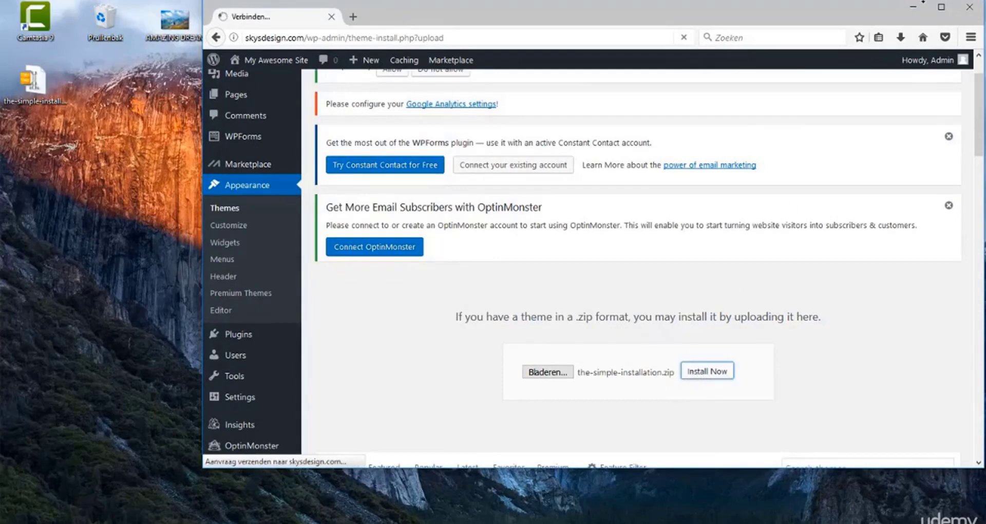
pyautogui.click(941, 8)
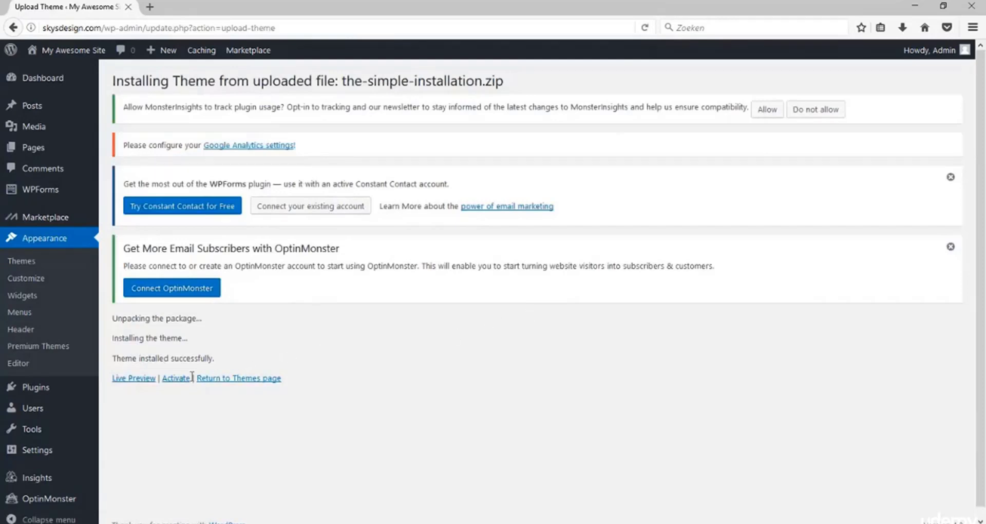
# Activate the uploaded theme and run its setup wizard through the default plugins stage.
pyautogui.click(177, 378)
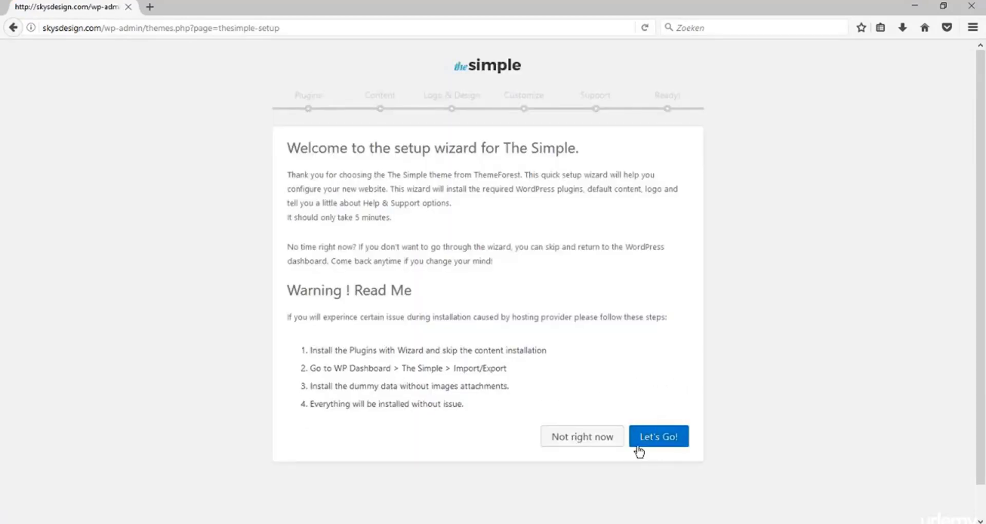
pyautogui.click(660, 436)
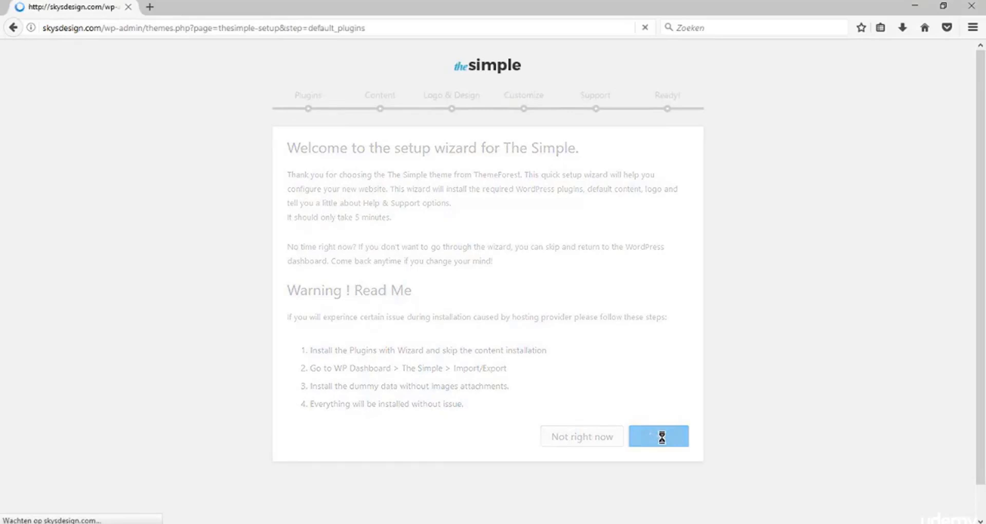
pyautogui.click(668, 475)
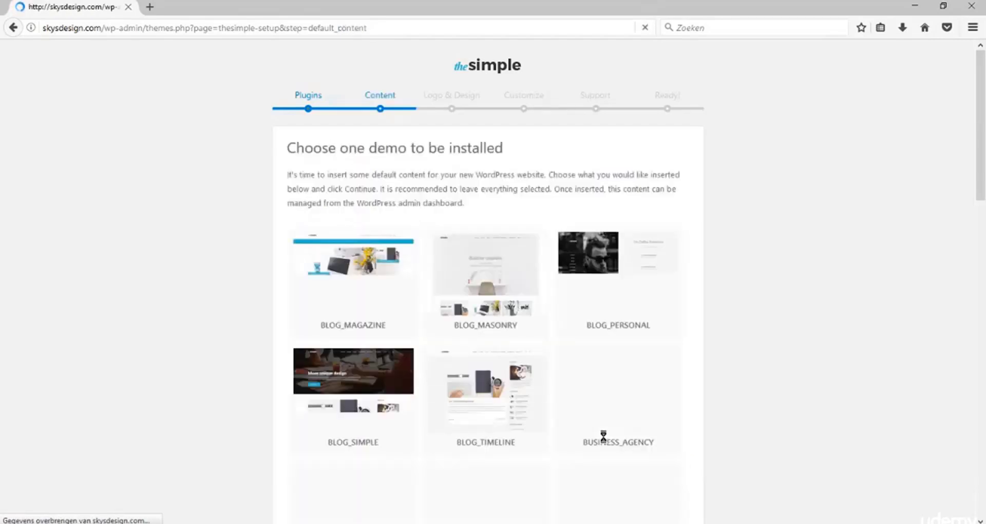
# Choose the PORTFOLIO_SIMPLE demo as the content to install.
pyautogui.scroll(-3, 599, 431)
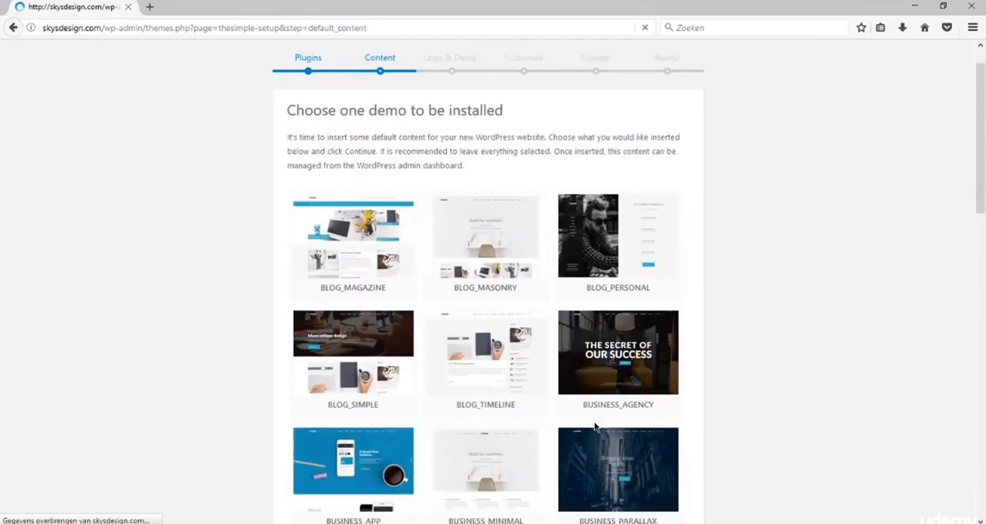
pyautogui.scroll(-4, 597, 429)
pyautogui.scroll(-7, 597, 426)
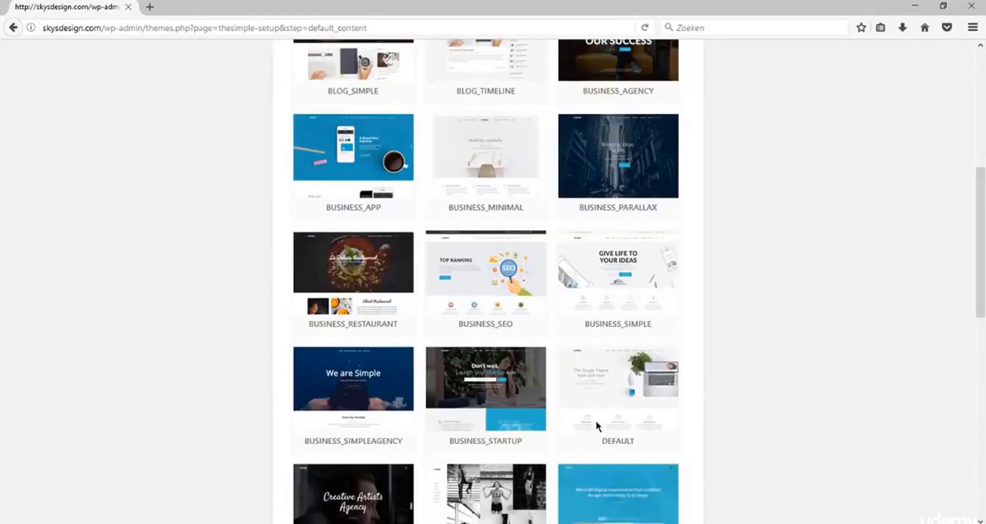
pyautogui.scroll(-7, 596, 420)
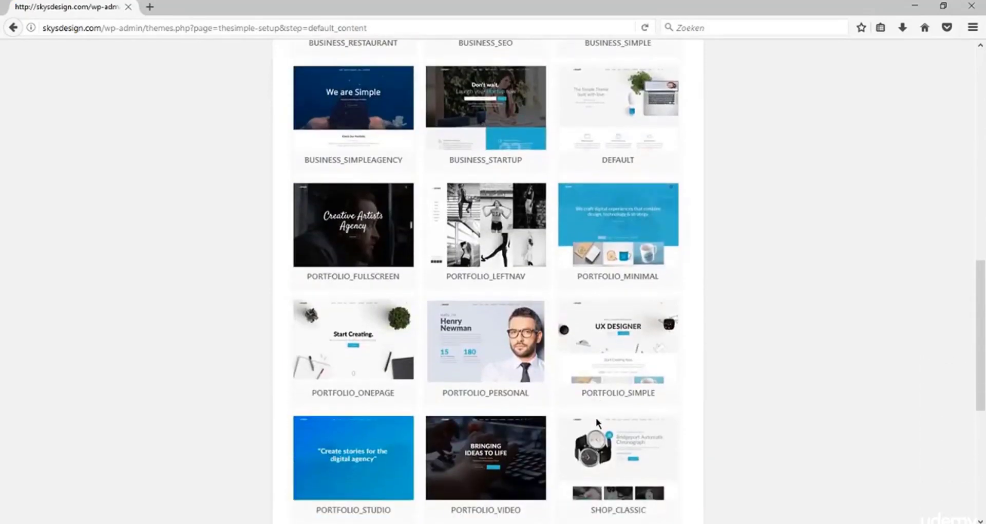
pyautogui.click(619, 344)
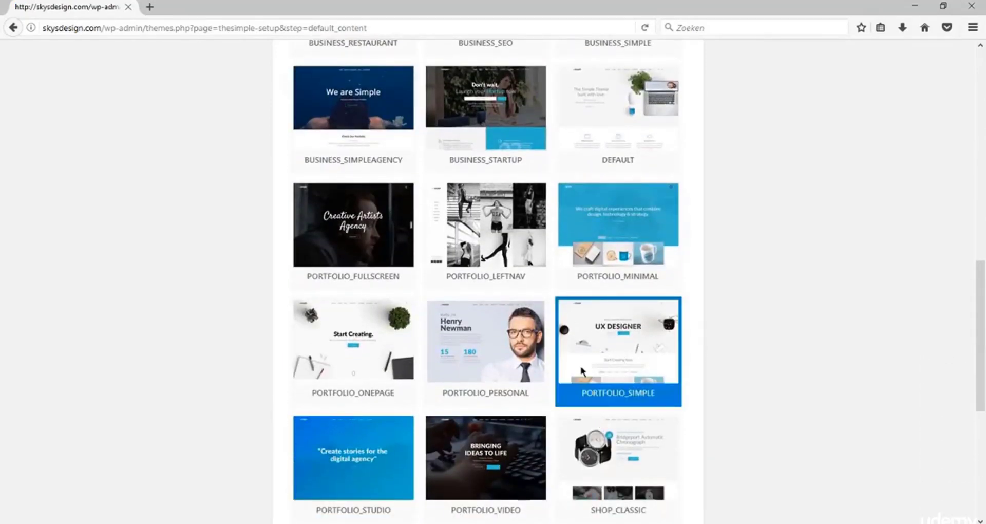
# Review the other demos, enable Install Images alongside the default items, and install the selected demo content.
pyautogui.scroll(7, 616, 335)
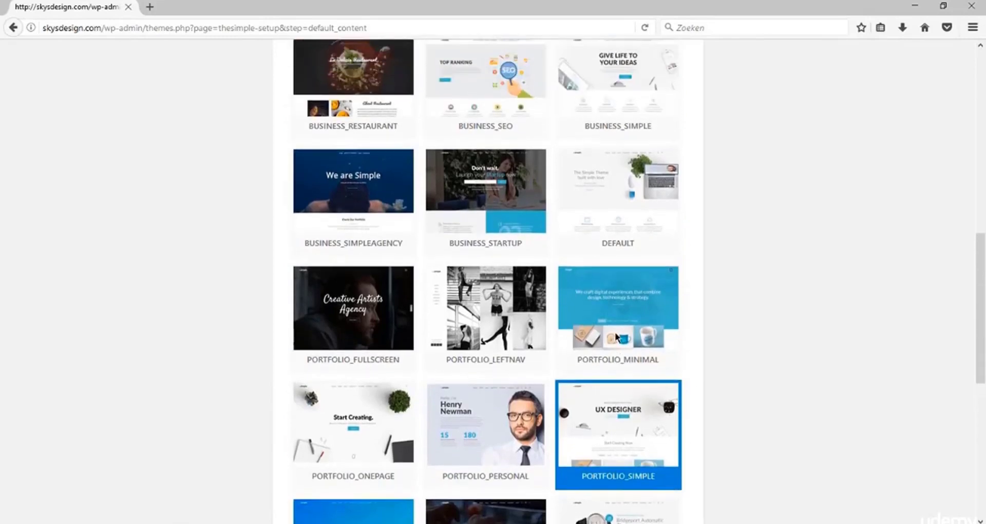
pyautogui.scroll(4, 616, 338)
pyautogui.scroll(-12, 613, 340)
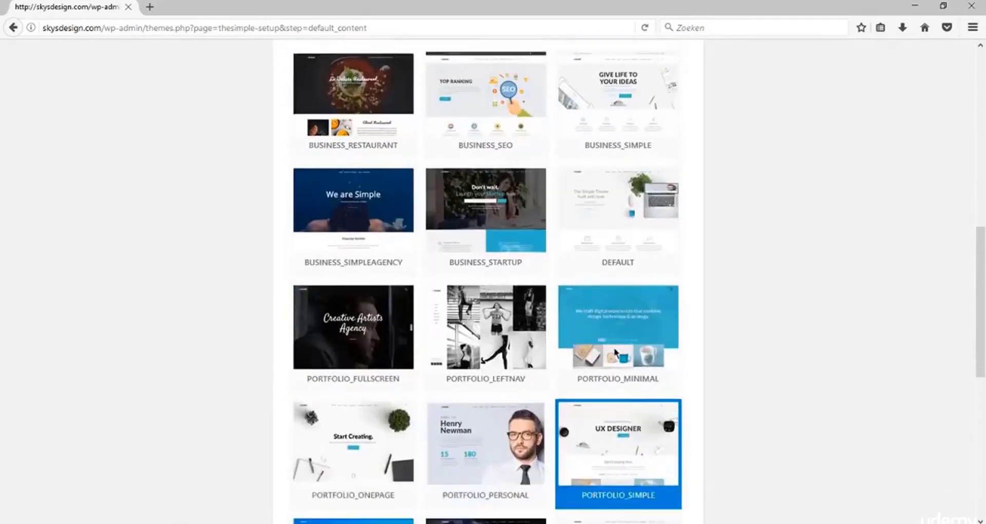
pyautogui.scroll(-5, 625, 355)
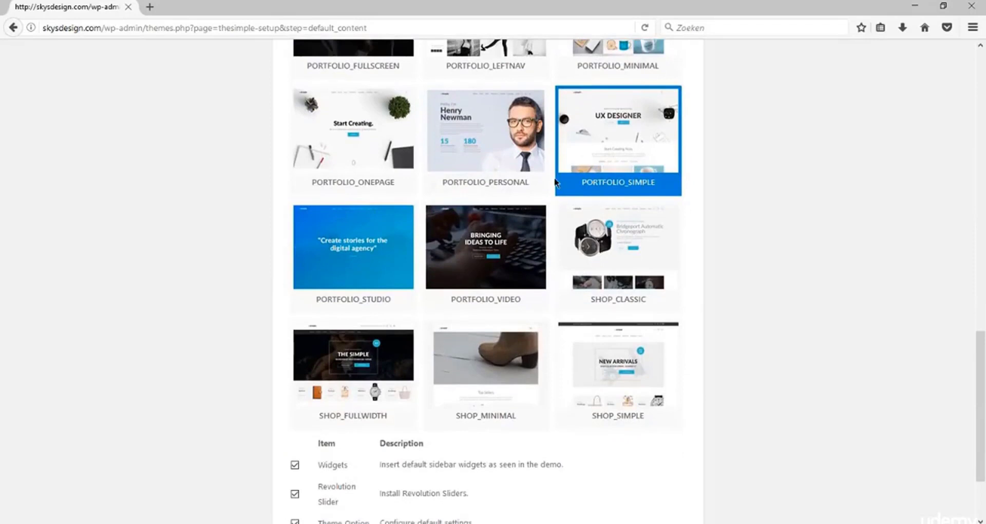
pyautogui.scroll(-3, 580, 272)
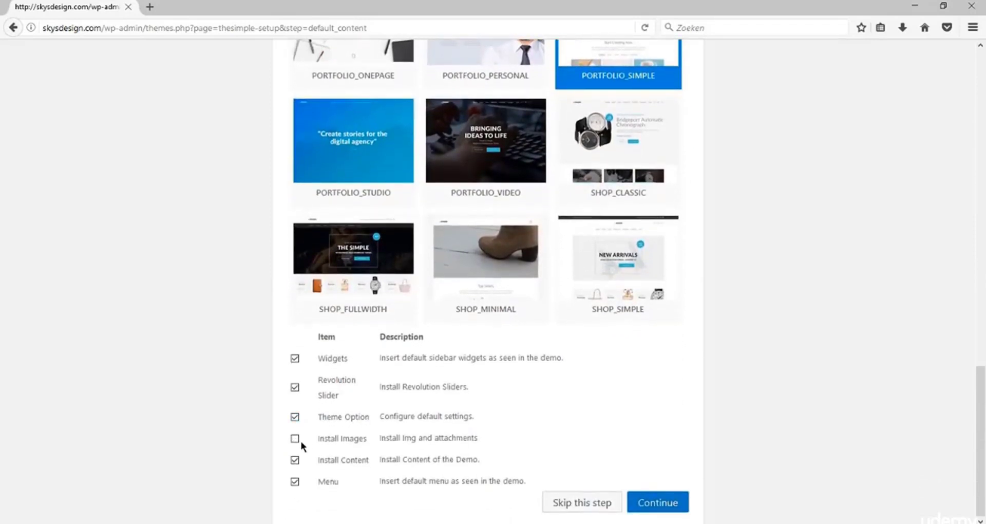
pyautogui.click(296, 439)
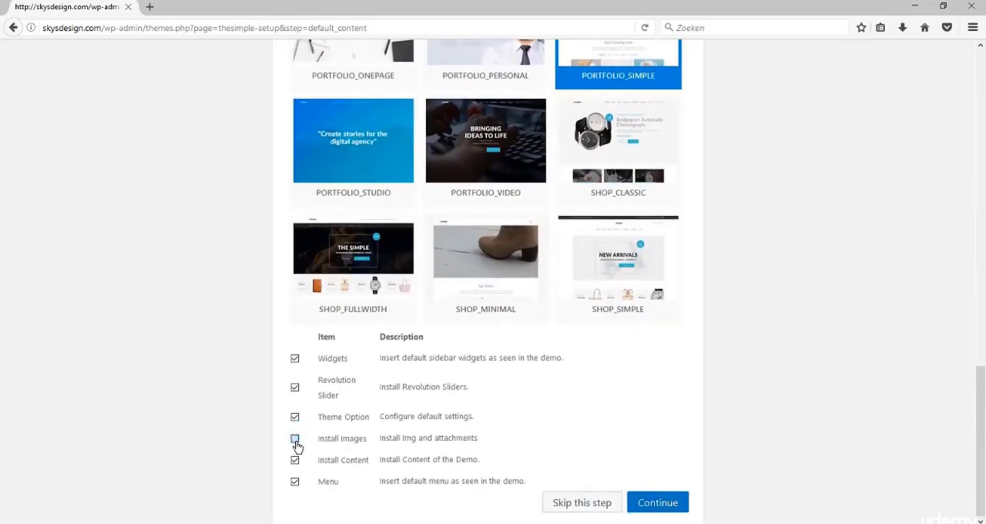
pyautogui.click(652, 505)
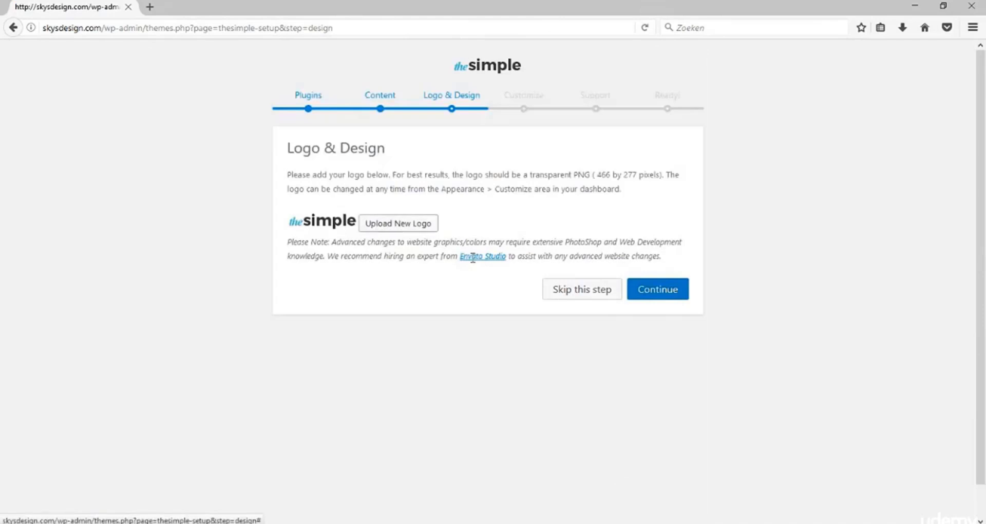
# Complete the wizard with the default logo, accept the support terms, and return to the WordPress dashboard.
pyautogui.click(649, 293)
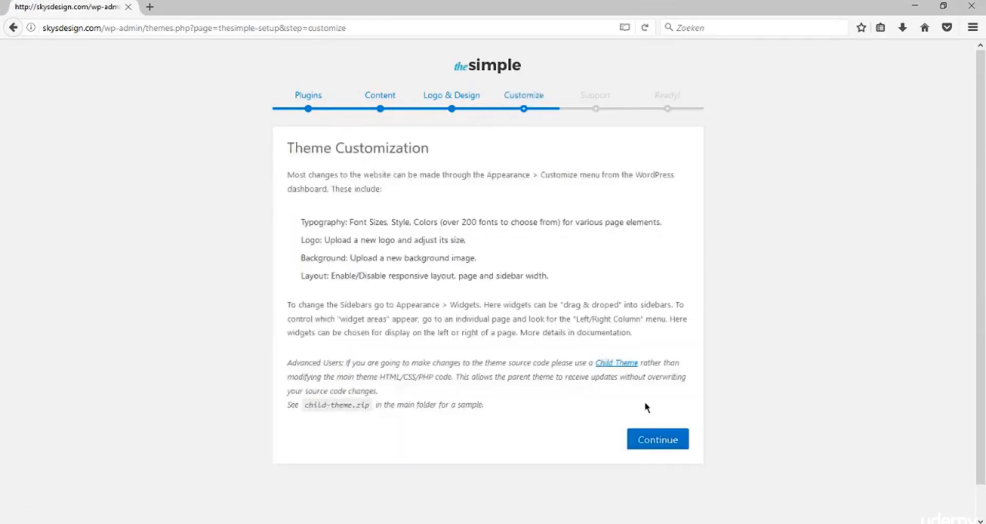
pyautogui.click(662, 445)
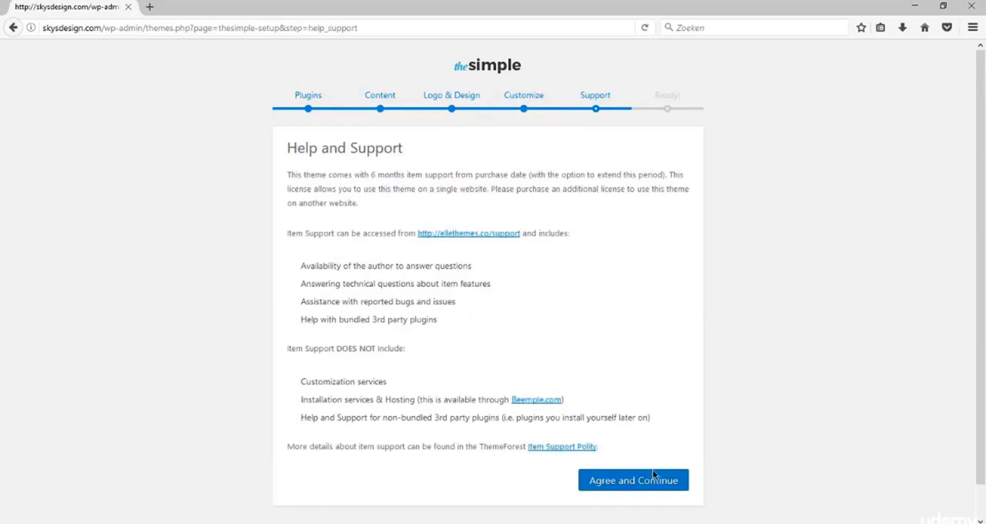
pyautogui.click(653, 470)
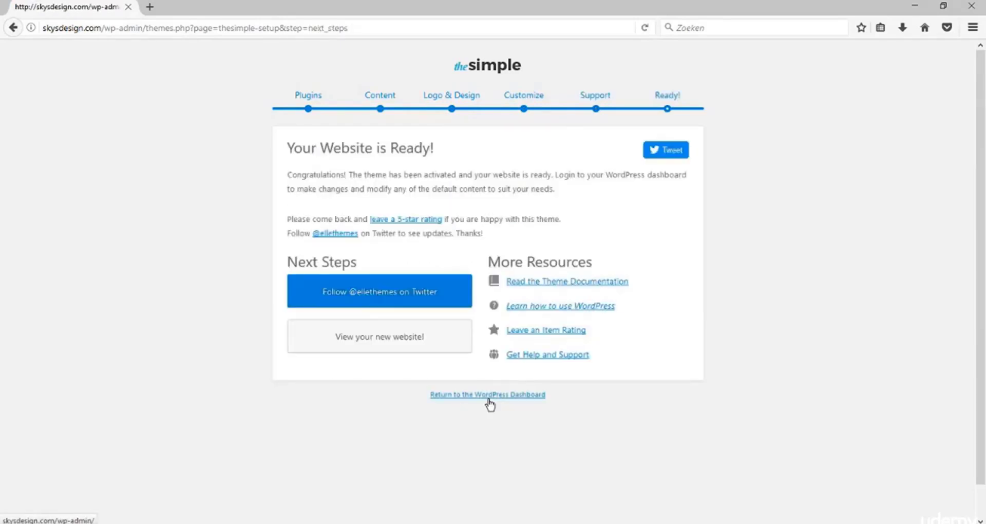
pyautogui.click(488, 395)
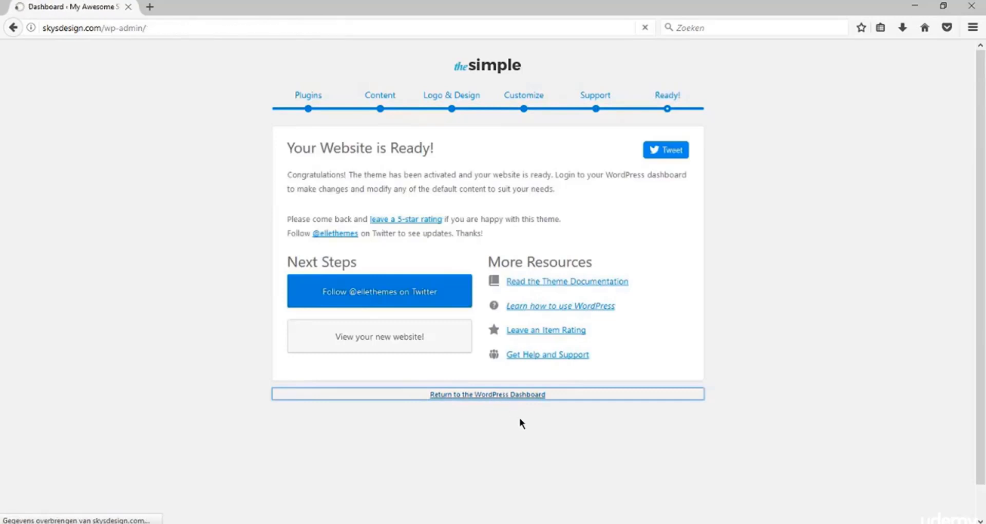